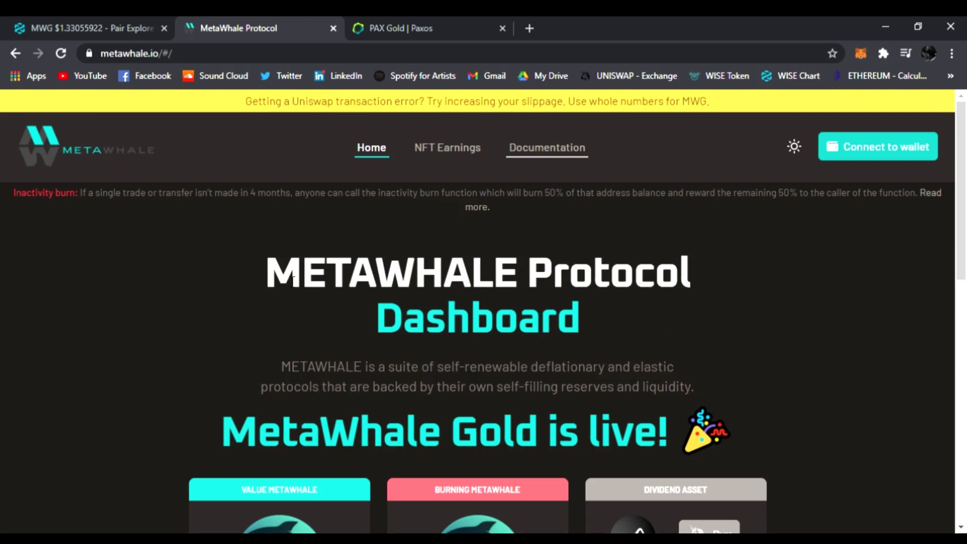
Highlight the METAWHALE Protocol heading and the full dashboard description
{"action": "mouse_move", "coordinate": [266, 274]}
{"action": "left_mouse_down"}
{"action": "mouse_move", "coordinate": [688, 295]}
{"action": "mouse_move", "coordinate": [694, 281]}
{"action": "left_mouse_up"}
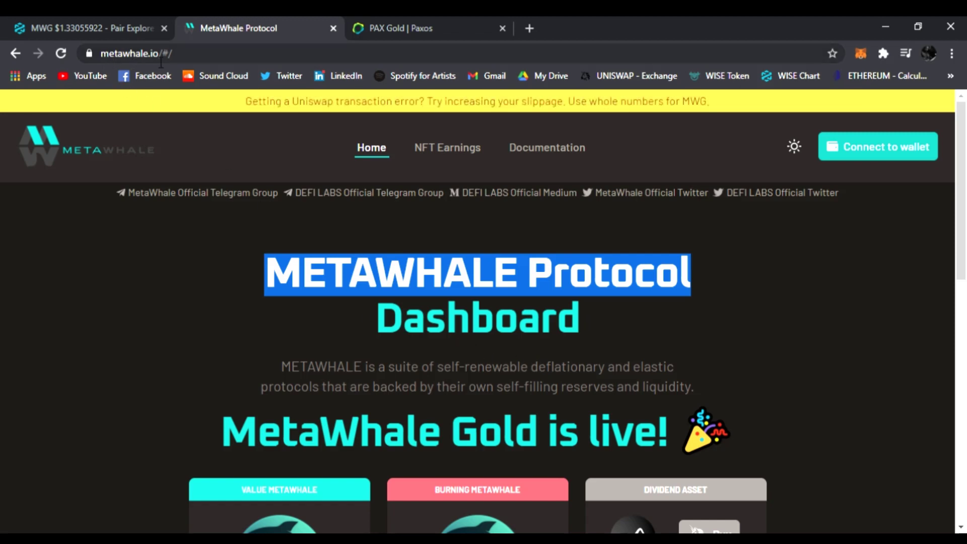
{"action": "left_click", "coordinate": [527, 369]}
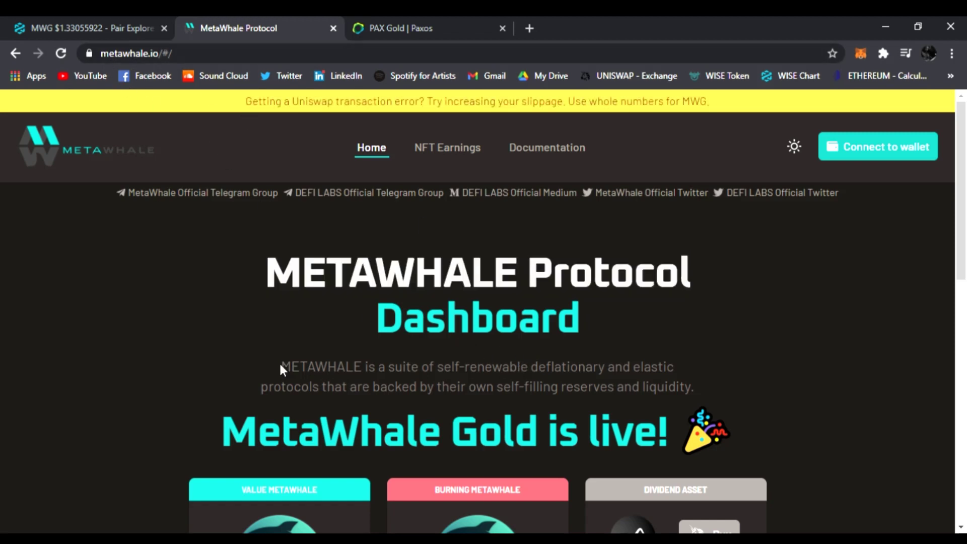
{"action": "left_click_drag", "start_coordinate": [281, 364], "coordinate": [566, 376]}
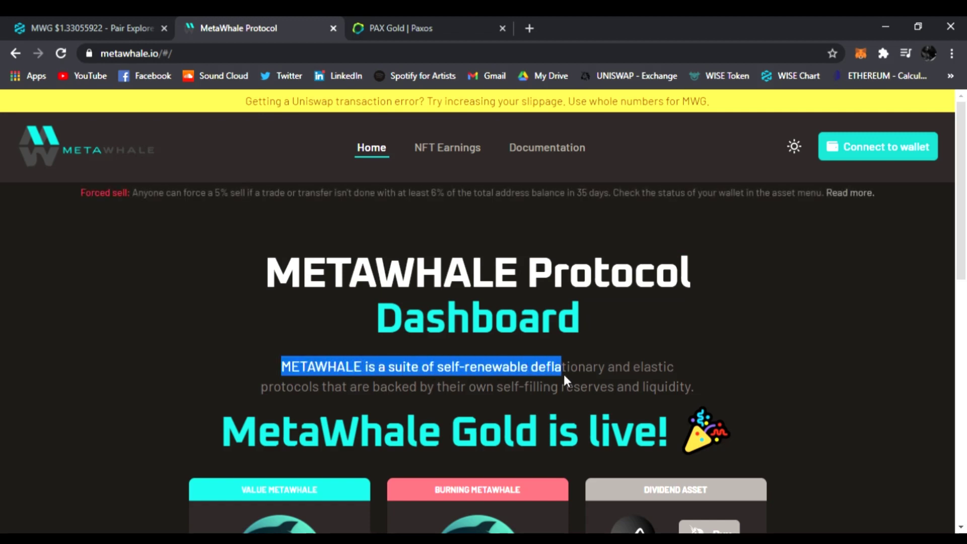
{"action": "left_click_drag", "start_coordinate": [566, 380], "coordinate": [691, 385]}
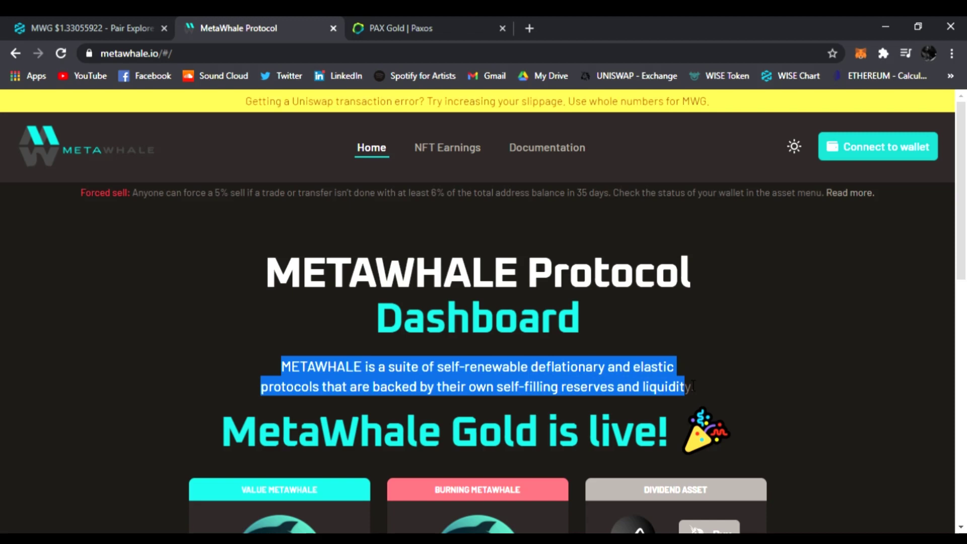
{"action": "left_click_drag", "start_coordinate": [694, 386], "coordinate": [700, 389]}
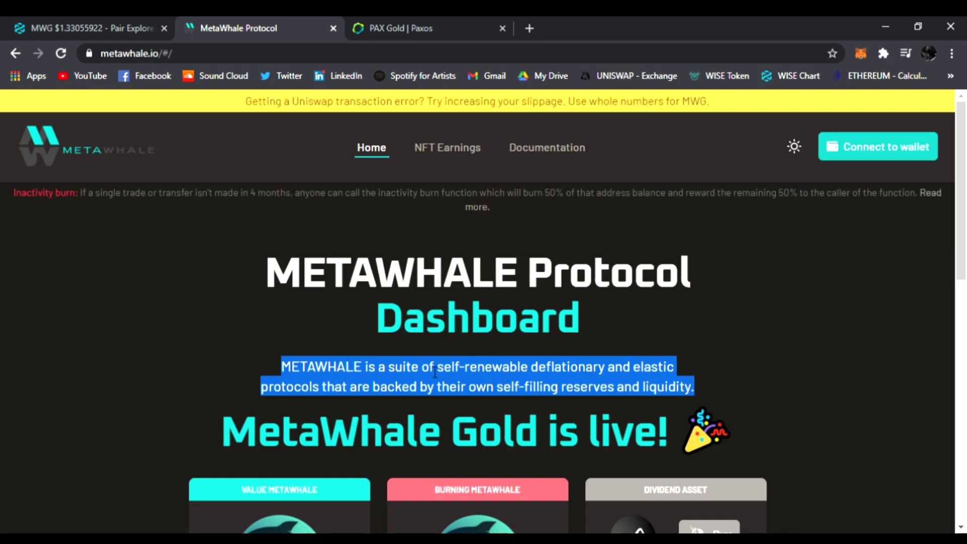
Open the MetaWhale GOLD docs page, then the MetaWhale BTC docs page
{"action": "left_click", "coordinate": [408, 382]}
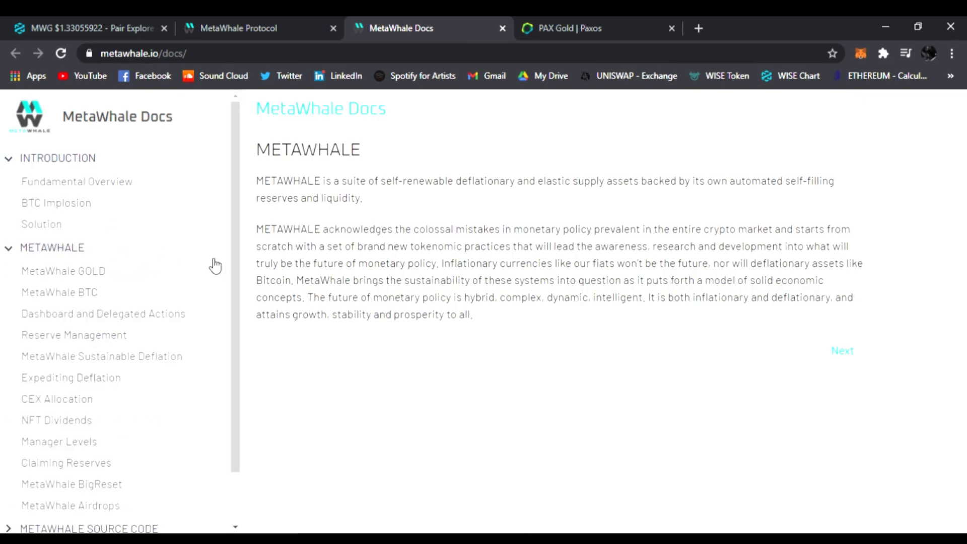
{"action": "left_click", "coordinate": [84, 275]}
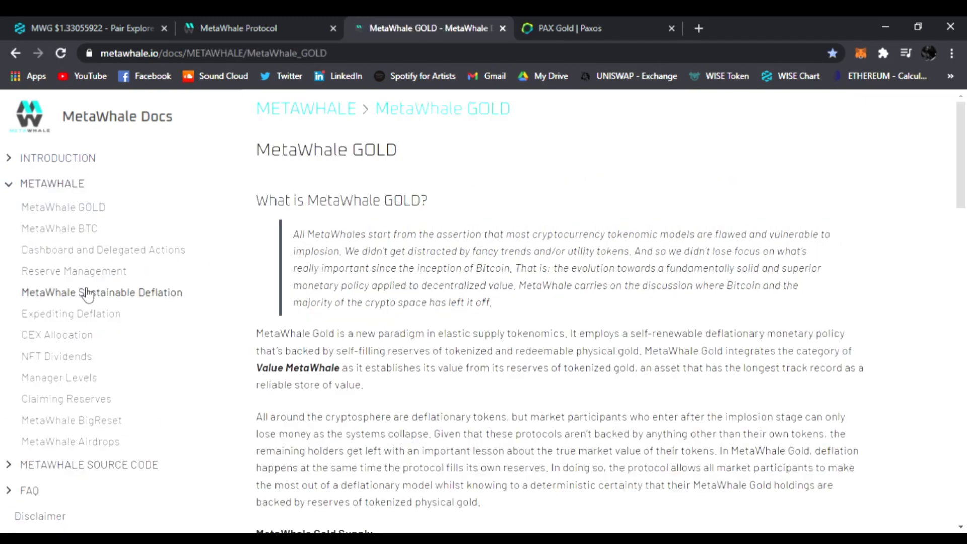
{"action": "left_click", "coordinate": [82, 230]}
{"action": "scroll", "coordinate": [464, 260], "scroll_direction": "down", "scroll_amount": 4}
{"action": "scroll", "coordinate": [464, 259], "scroll_direction": "down", "scroll_amount": 5}
{"action": "scroll", "coordinate": [469, 270], "scroll_direction": "down", "scroll_amount": 3}
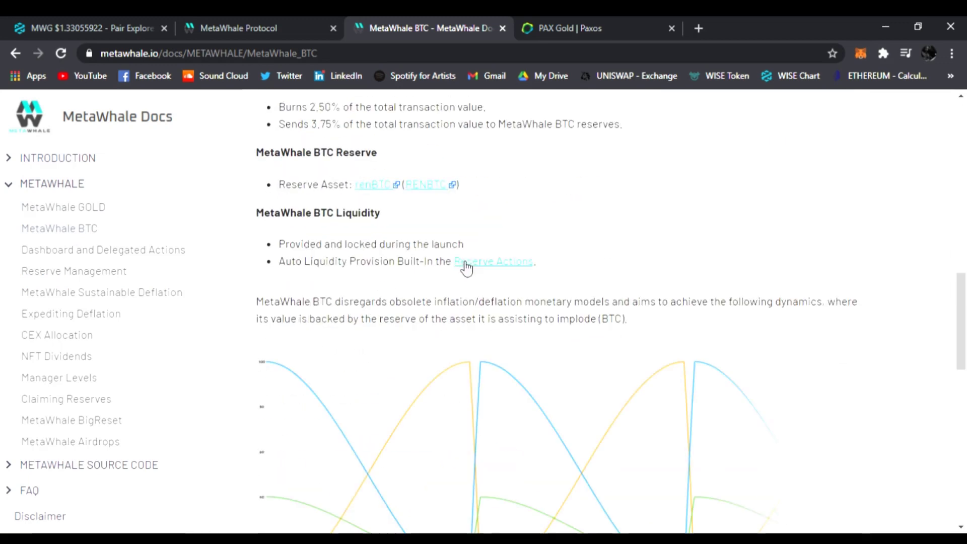
{"action": "scroll", "coordinate": [461, 360], "scroll_direction": "down", "scroll_amount": 2}
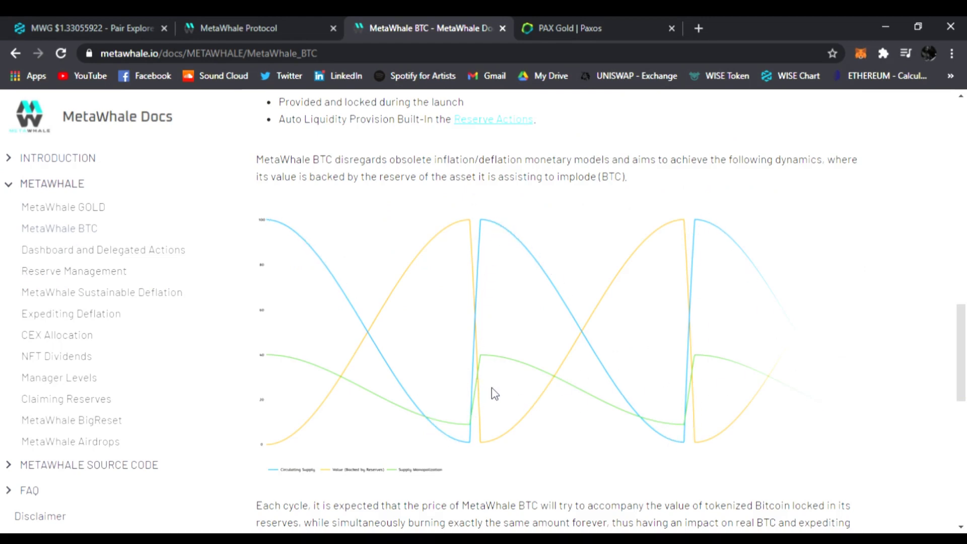
Return to the MetaWhale Protocol dashboard and open the MetaWhale Gold card's PAXG asset page
{"action": "left_click", "coordinate": [288, 30]}
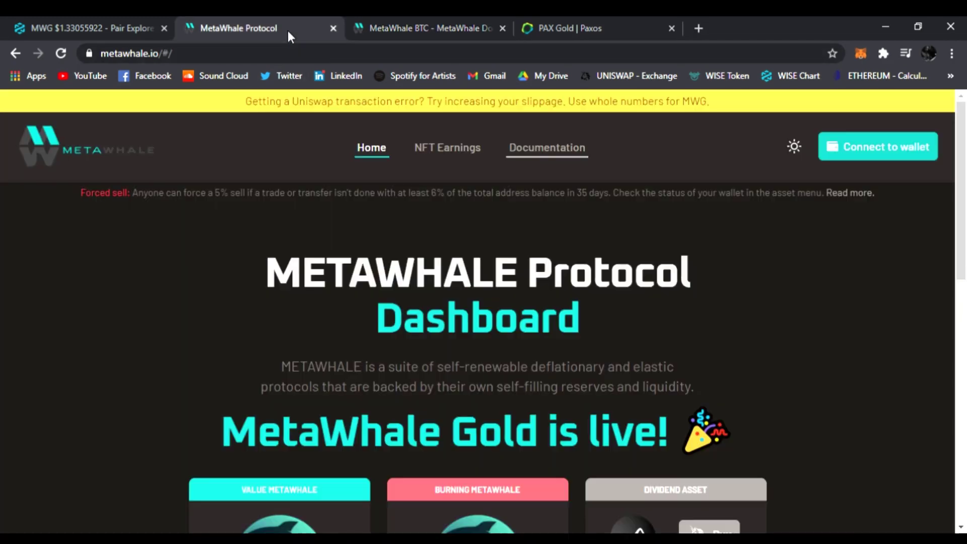
{"action": "scroll", "coordinate": [464, 341], "scroll_direction": "down", "scroll_amount": 1}
{"action": "scroll", "coordinate": [484, 297], "scroll_direction": "down", "scroll_amount": 1}
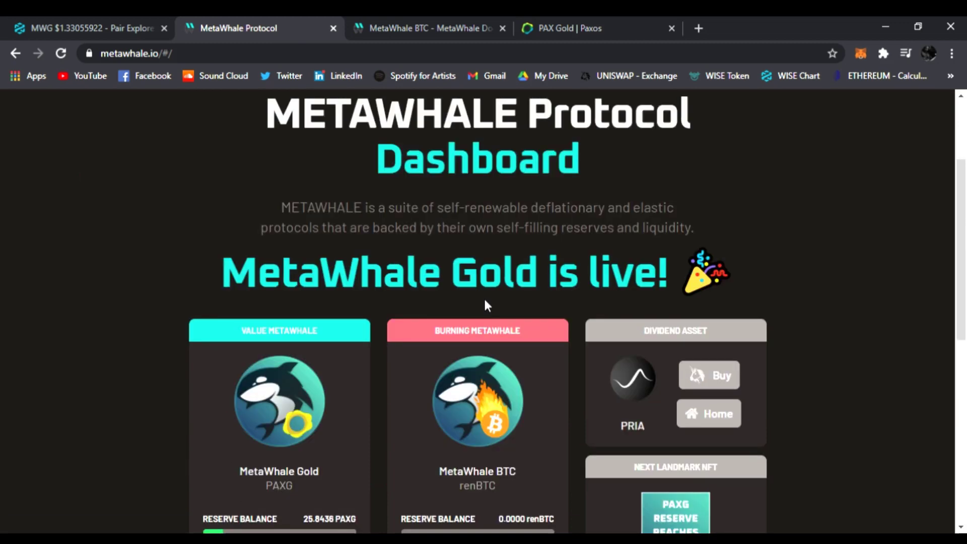
{"action": "scroll", "coordinate": [484, 297], "scroll_direction": "down", "scroll_amount": 1}
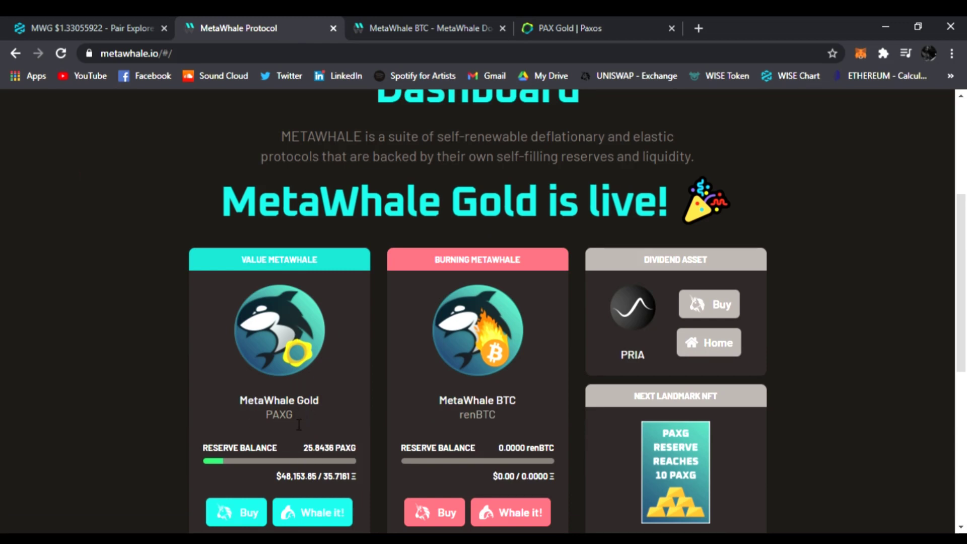
{"action": "left_click", "coordinate": [296, 333]}
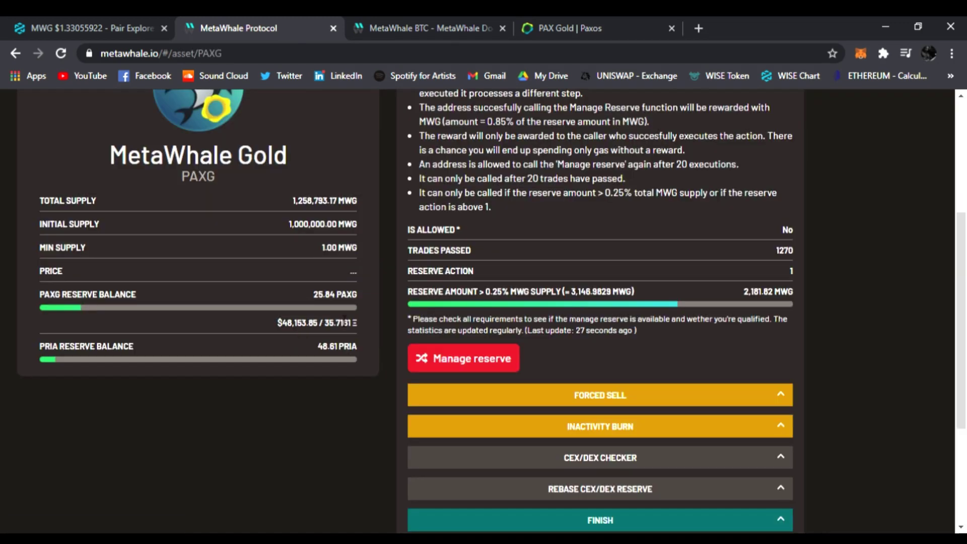
{"action": "scroll", "coordinate": [359, 305], "scroll_direction": "up", "scroll_amount": 2}
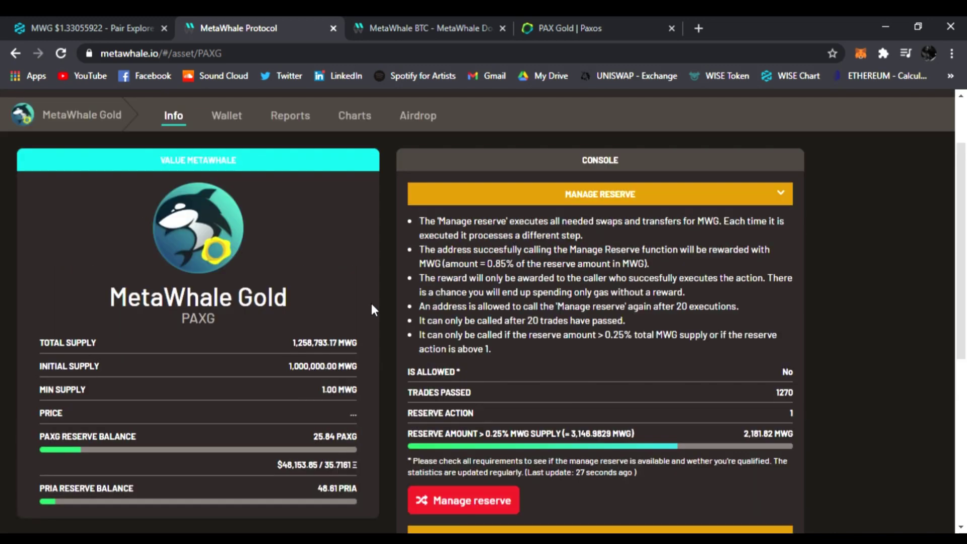
Highlight the FAQ paragraph on the troy ounce gold bar and physical gold ownership
{"action": "left_click", "coordinate": [555, 26]}
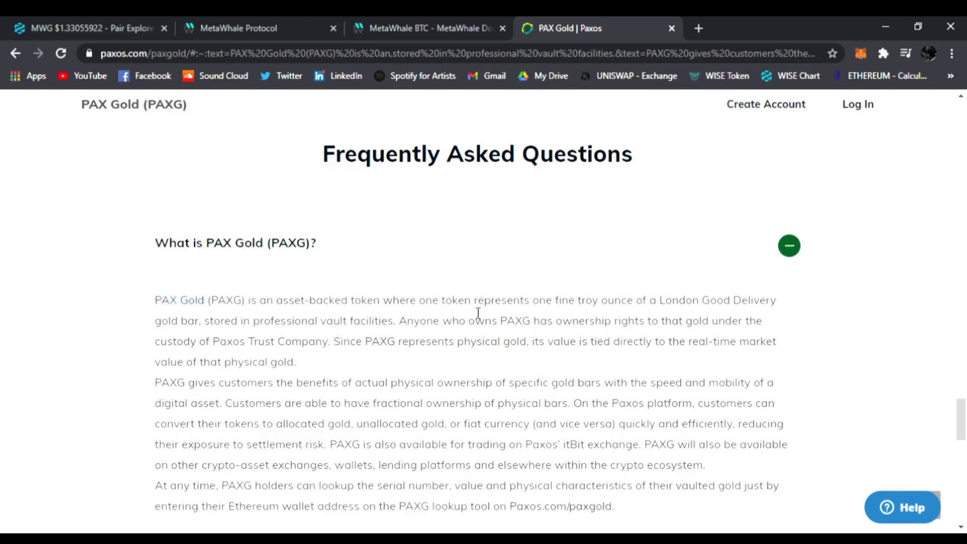
{"action": "mouse_move", "coordinate": [553, 308]}
{"action": "left_mouse_down"}
{"action": "mouse_move", "coordinate": [774, 312]}
{"action": "mouse_move", "coordinate": [589, 352]}
{"action": "mouse_move", "coordinate": [398, 333]}
{"action": "left_mouse_up"}
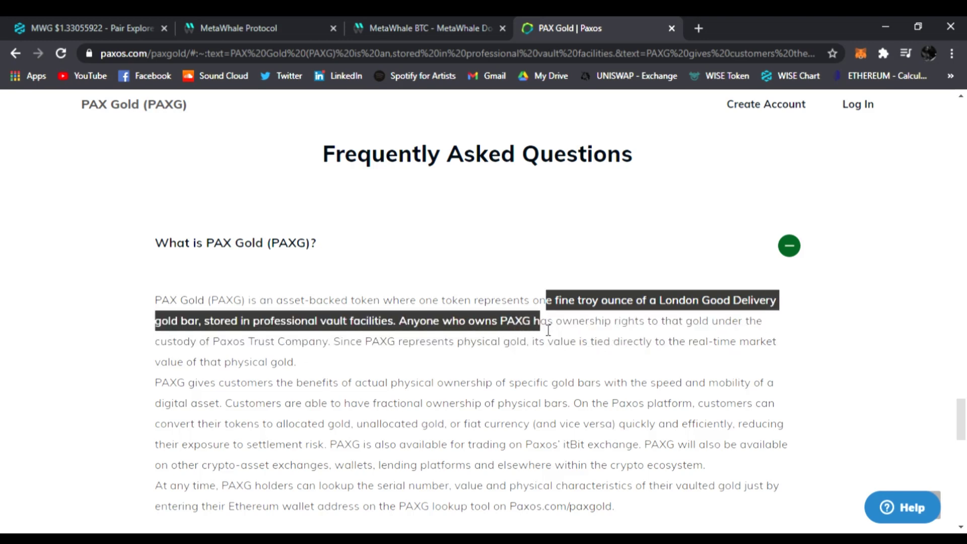
{"action": "mouse_move", "coordinate": [398, 332]}
{"action": "left_mouse_down"}
{"action": "mouse_move", "coordinate": [607, 335]}
{"action": "mouse_move", "coordinate": [579, 356]}
{"action": "mouse_move", "coordinate": [344, 346]}
{"action": "mouse_move", "coordinate": [610, 349]}
{"action": "left_mouse_up"}
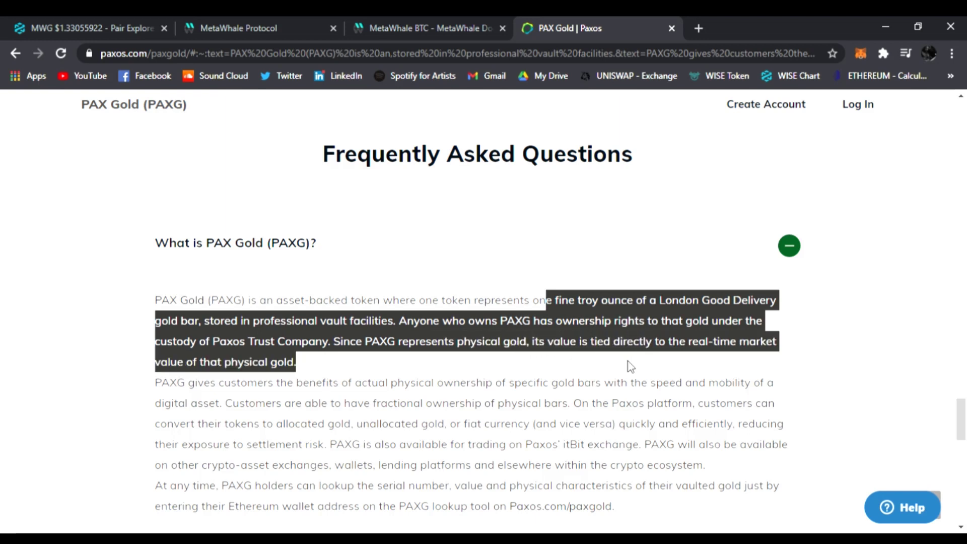
{"action": "mouse_move", "coordinate": [610, 349]}
{"action": "left_mouse_down"}
{"action": "mouse_move", "coordinate": [305, 395]}
{"action": "mouse_move", "coordinate": [299, 370]}
{"action": "left_mouse_up"}
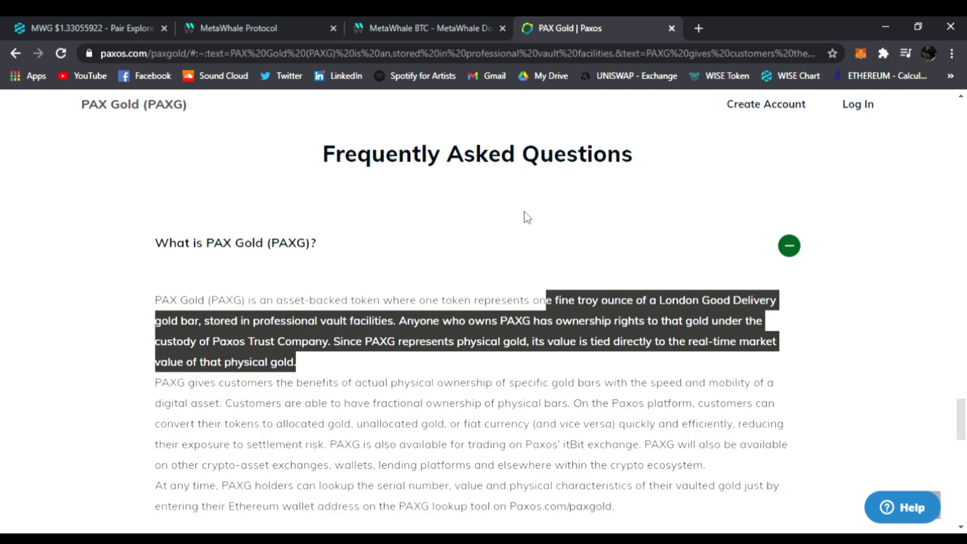
Highlight the PAXG RESERVE BALANCE label, its $48,153.85 value, and MWG in the reward rule
{"action": "left_click", "coordinate": [399, 25]}
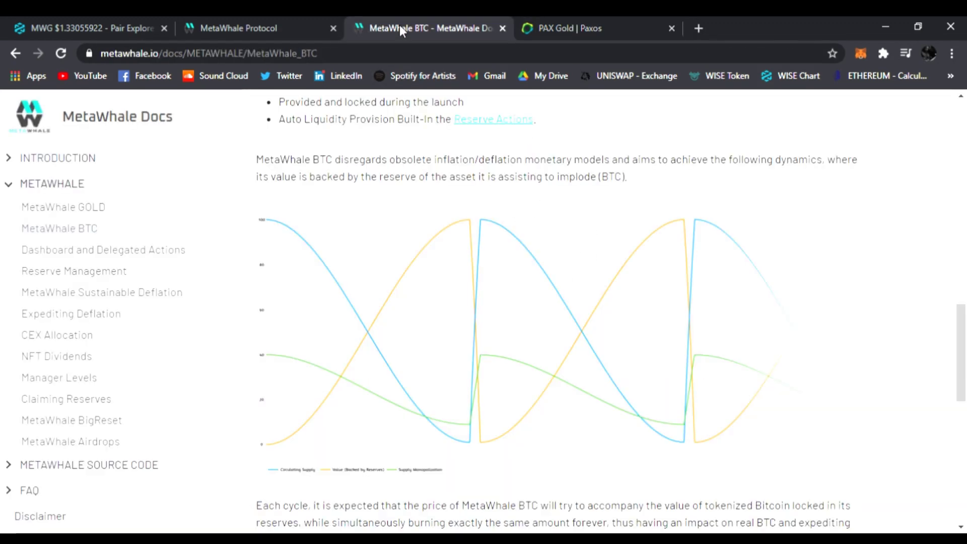
{"action": "left_click", "coordinate": [278, 29]}
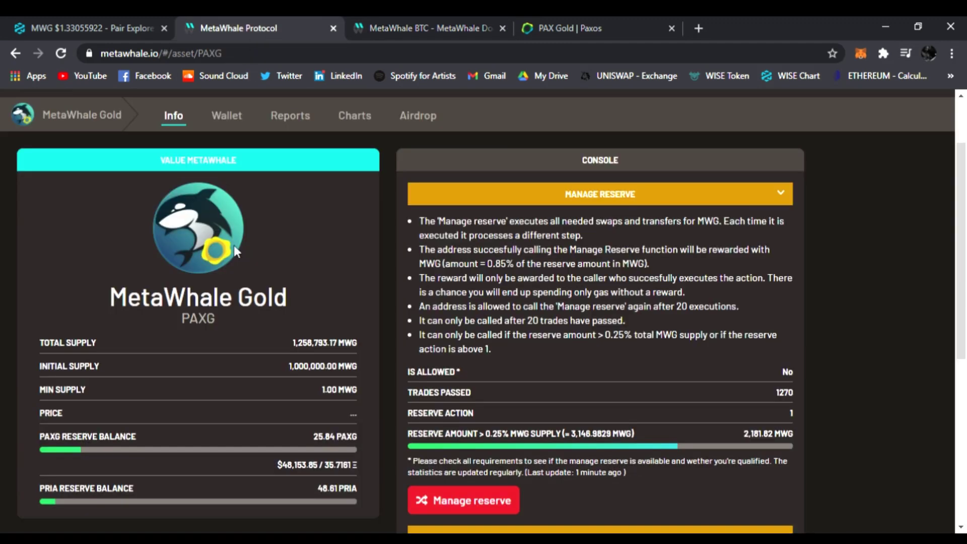
{"action": "scroll", "coordinate": [313, 287], "scroll_direction": "down", "scroll_amount": 1}
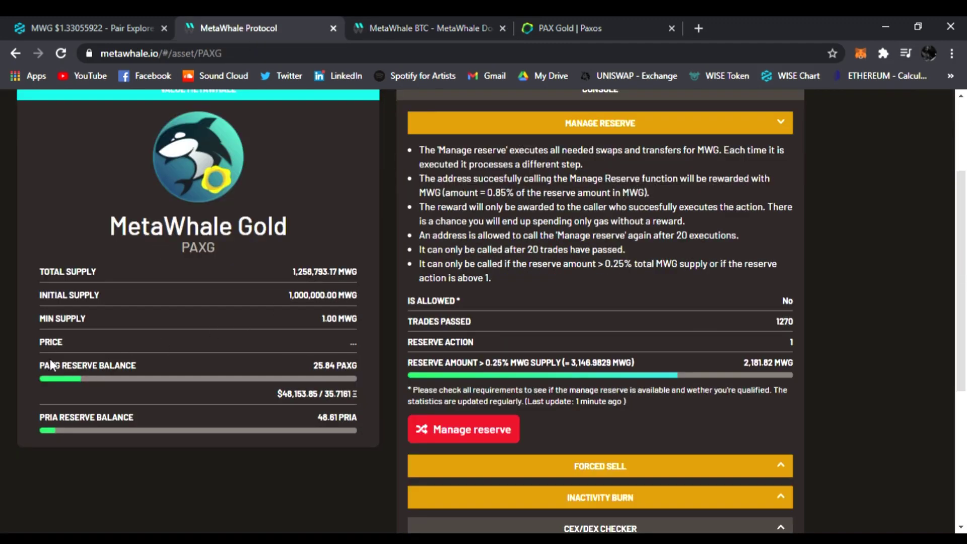
{"action": "triple_click", "coordinate": [68, 366]}
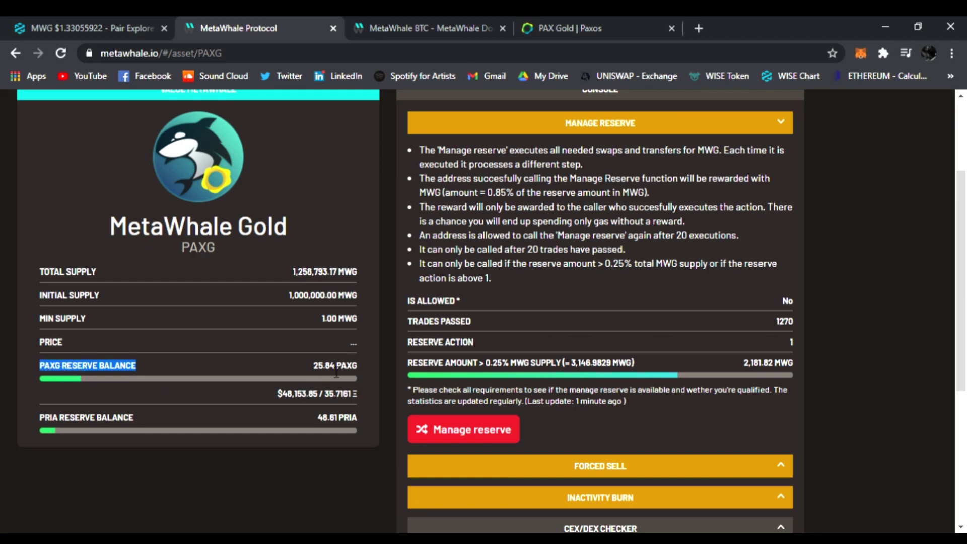
{"action": "left_click_drag", "start_coordinate": [276, 399], "coordinate": [326, 401]}
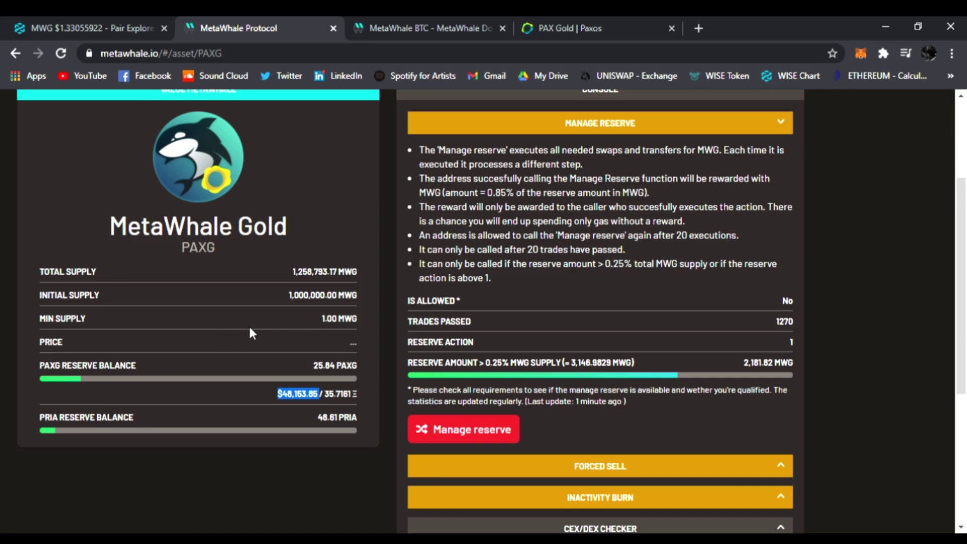
{"action": "scroll", "coordinate": [278, 330], "scroll_direction": "up", "scroll_amount": 1}
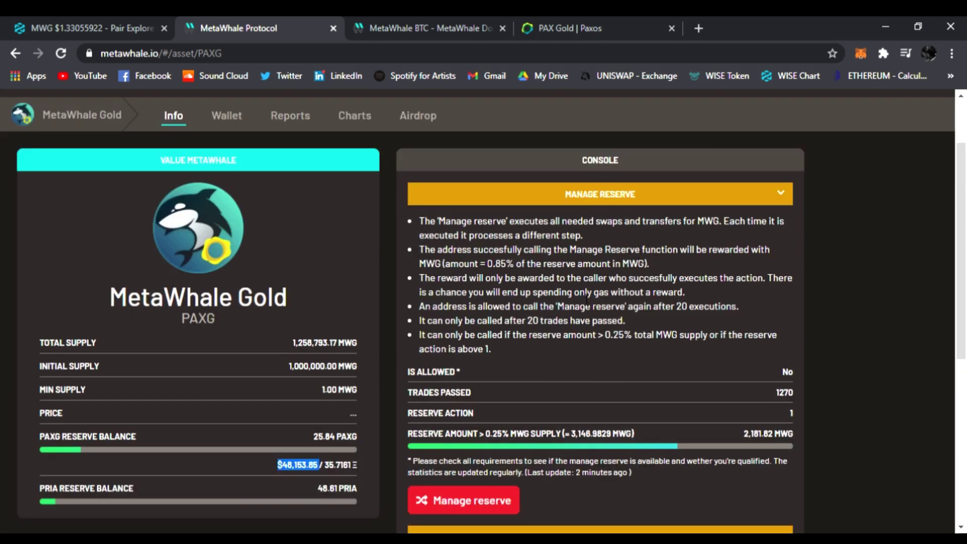
{"action": "scroll", "coordinate": [561, 275], "scroll_direction": "down", "scroll_amount": 1}
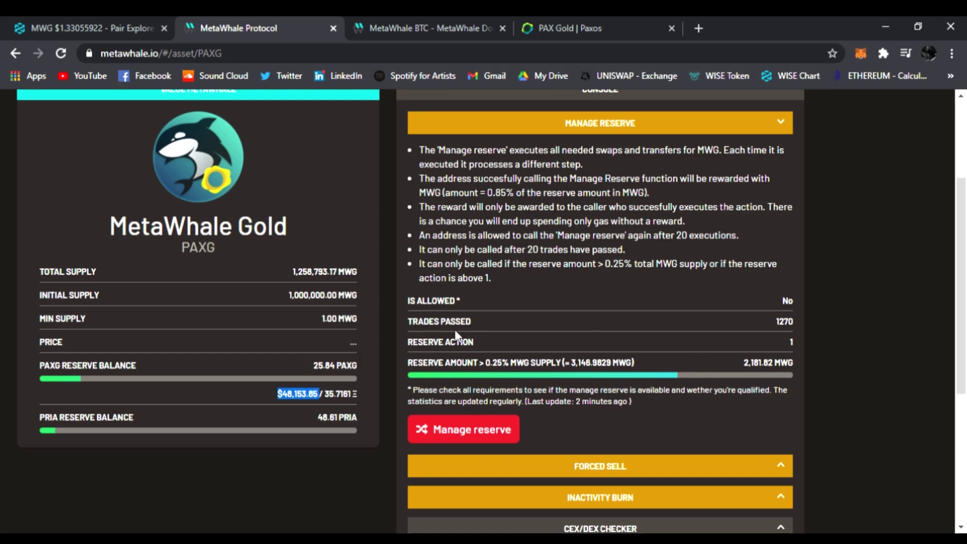
{"action": "scroll", "coordinate": [499, 355], "scroll_direction": "up", "scroll_amount": 1}
{"action": "scroll", "coordinate": [529, 344], "scroll_direction": "down", "scroll_amount": 1}
{"action": "double_click", "coordinate": [430, 193]}
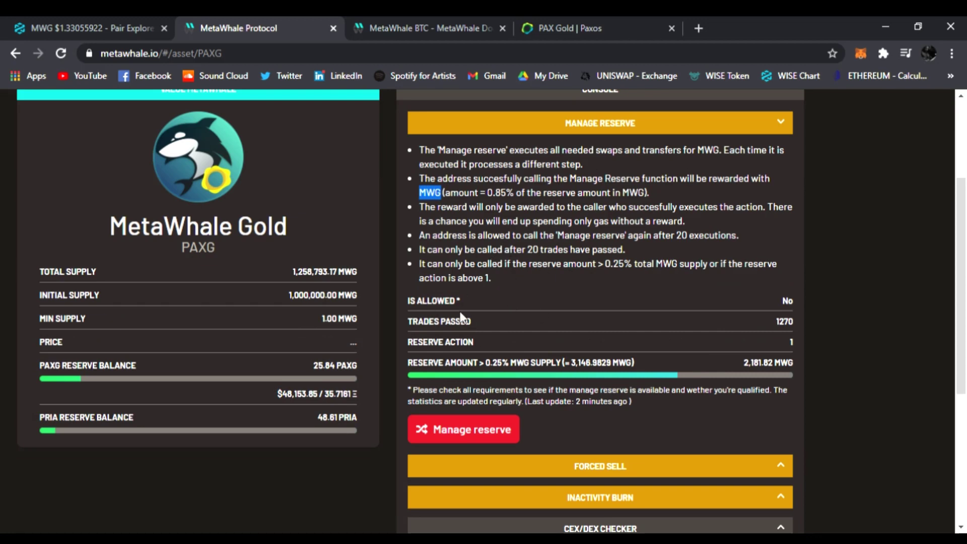
{"action": "scroll", "coordinate": [511, 356], "scroll_direction": "up", "scroll_amount": 2}
{"action": "scroll", "coordinate": [501, 349], "scroll_direction": "down", "scroll_amount": 1}
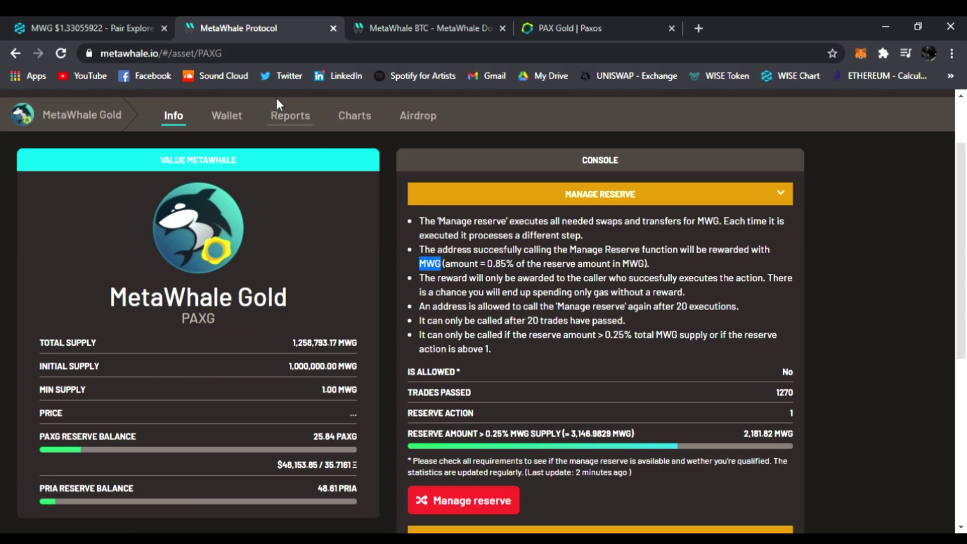
Highlight the MWG pair name and token contract on the DEXTools pair page
{"action": "left_click", "coordinate": [102, 29]}
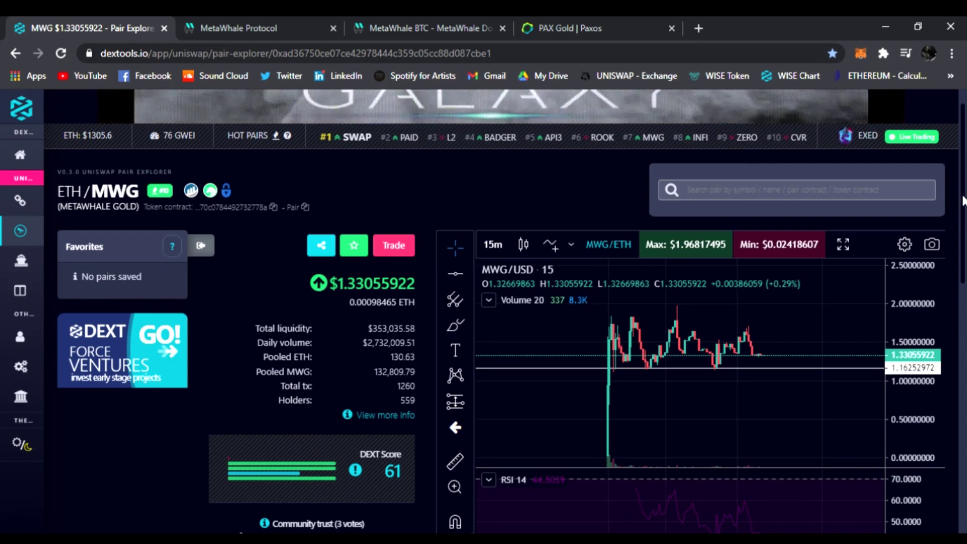
{"action": "scroll", "coordinate": [962, 200], "scroll_direction": "down", "scroll_amount": 1}
{"action": "scroll", "coordinate": [963, 200], "scroll_direction": "down", "scroll_amount": 1}
{"action": "scroll", "coordinate": [963, 200], "scroll_direction": "down", "scroll_amount": 1}
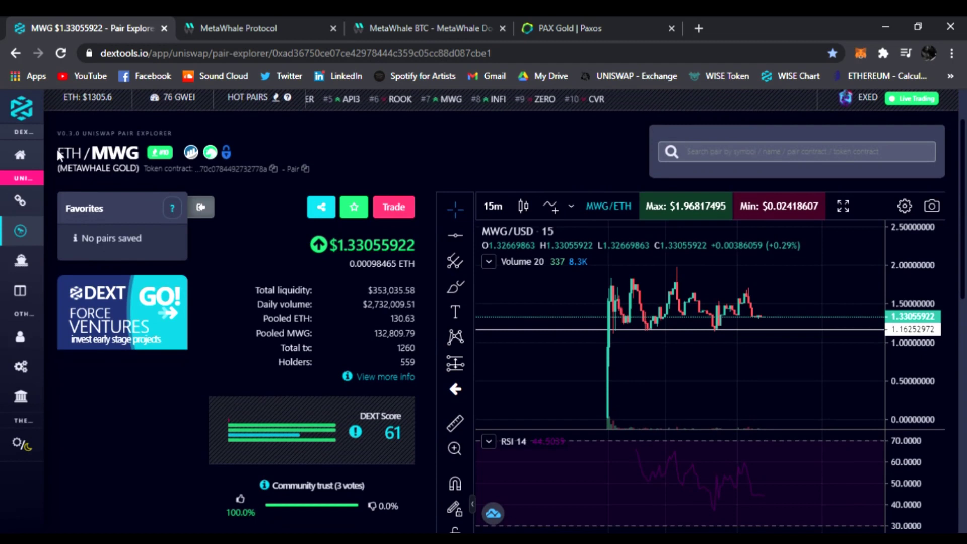
{"action": "left_click_drag", "start_coordinate": [71, 153], "coordinate": [310, 169]}
{"action": "left_click", "coordinate": [309, 169]}
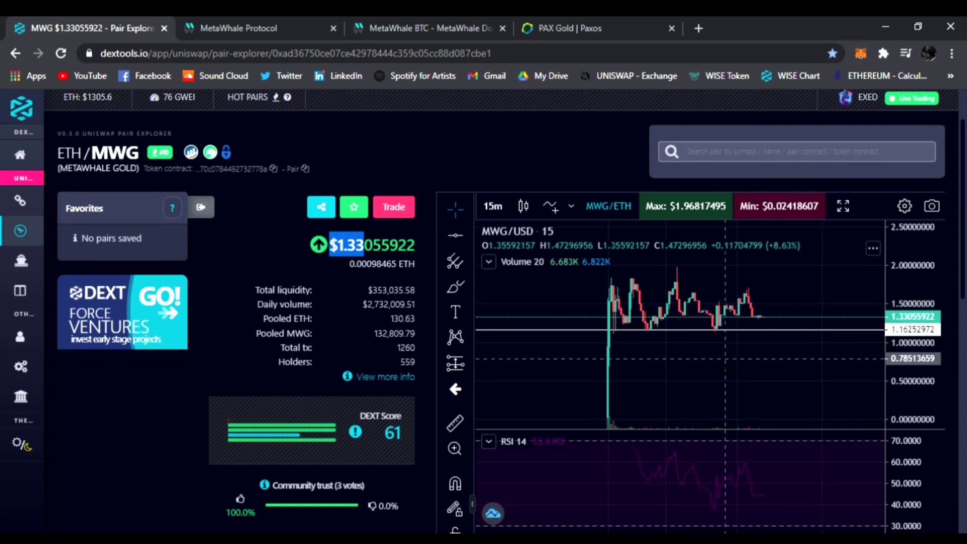
Pan and rescale the MWG/USD chart to review candles from launch to recent trades
{"action": "left_click_drag", "start_coordinate": [755, 361], "coordinate": [769, 369]}
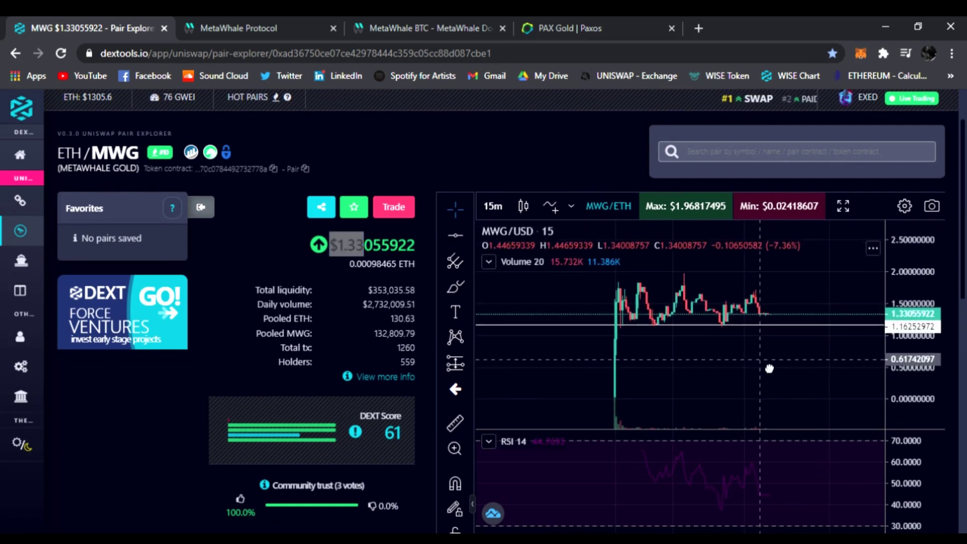
{"action": "left_click_drag", "start_coordinate": [769, 370], "coordinate": [760, 347]}
{"action": "left_click_drag", "start_coordinate": [915, 293], "coordinate": [916, 333]}
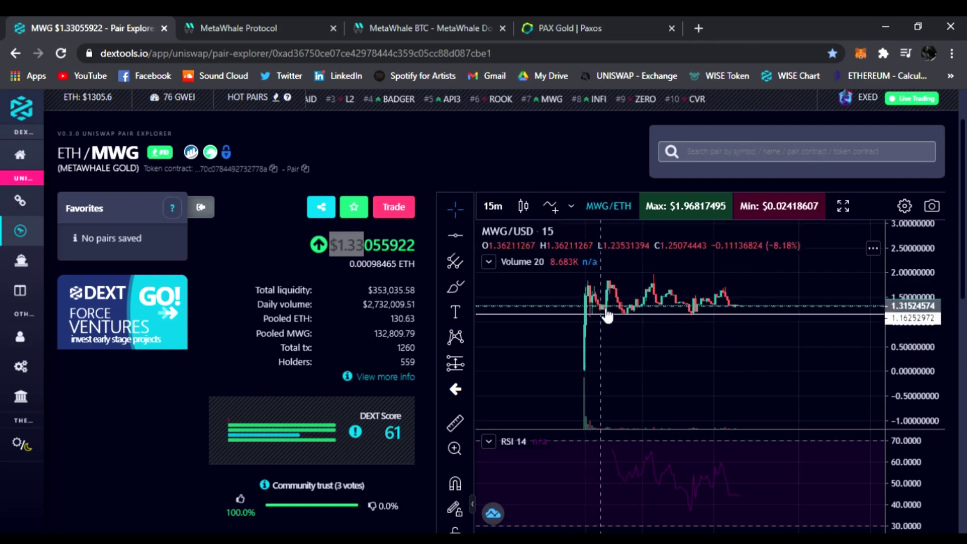
{"action": "scroll", "coordinate": [632, 324], "scroll_direction": "up", "scroll_amount": 2}
{"action": "scroll", "coordinate": [735, 382], "scroll_direction": "up", "scroll_amount": 1}
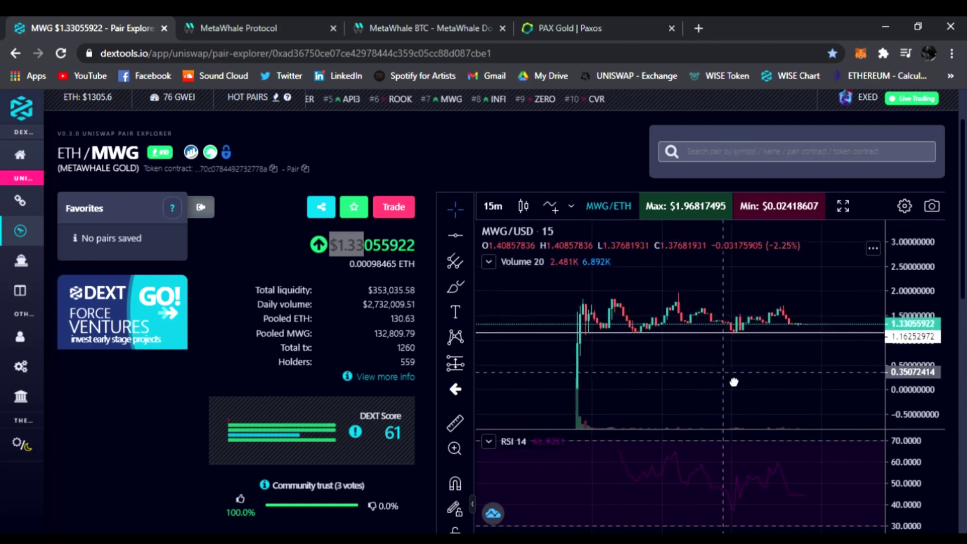
{"action": "scroll", "coordinate": [733, 378], "scroll_direction": "up", "scroll_amount": 1}
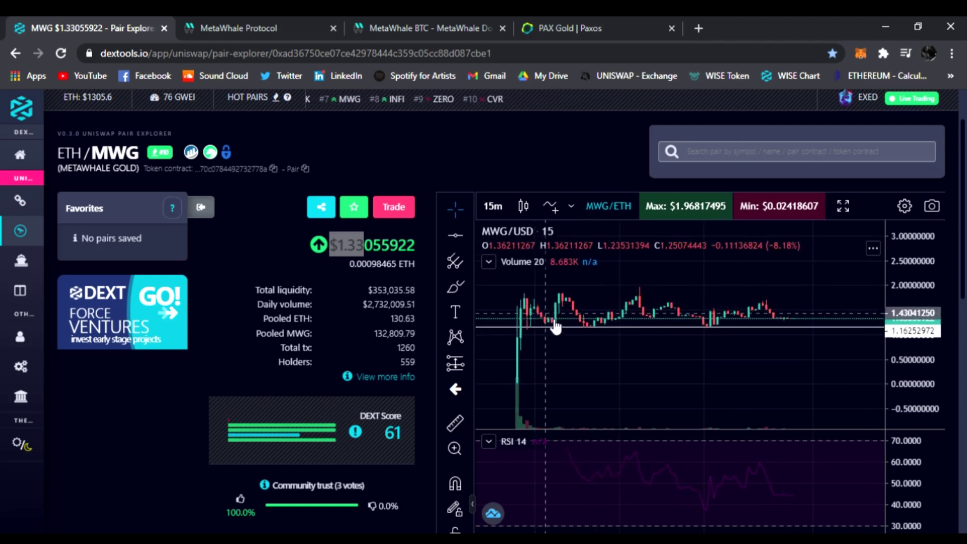
{"action": "left_click_drag", "start_coordinate": [917, 332], "coordinate": [918, 341]}
{"action": "left_click_drag", "start_coordinate": [701, 383], "coordinate": [716, 376]}
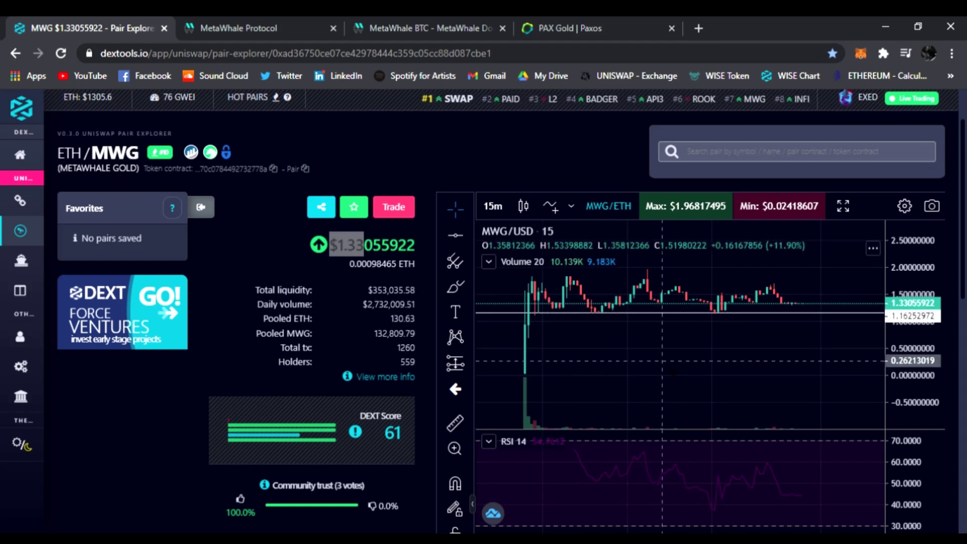
{"action": "scroll", "coordinate": [570, 332], "scroll_direction": "down", "scroll_amount": 1}
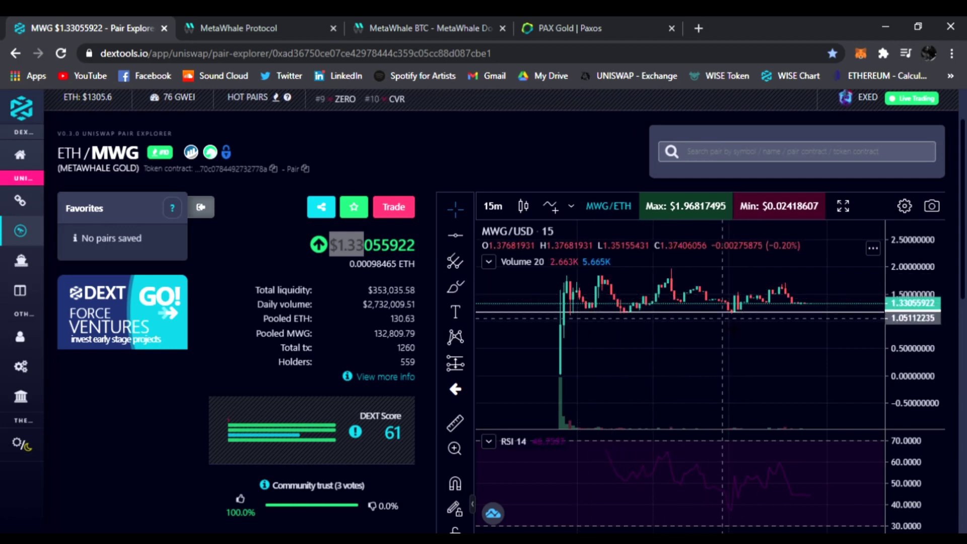
{"action": "scroll", "coordinate": [670, 384], "scroll_direction": "up", "scroll_amount": 2}
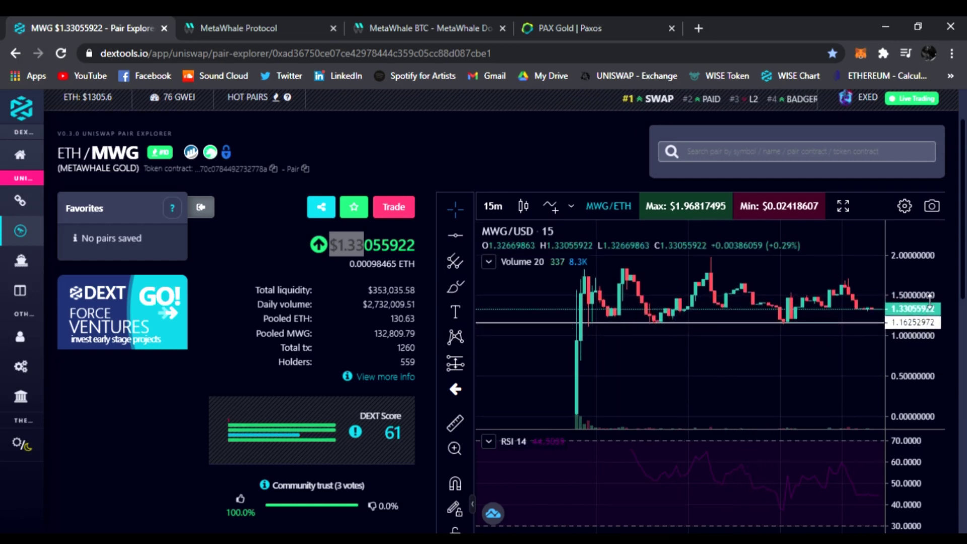
{"action": "left_click_drag", "start_coordinate": [747, 363], "coordinate": [703, 376]}
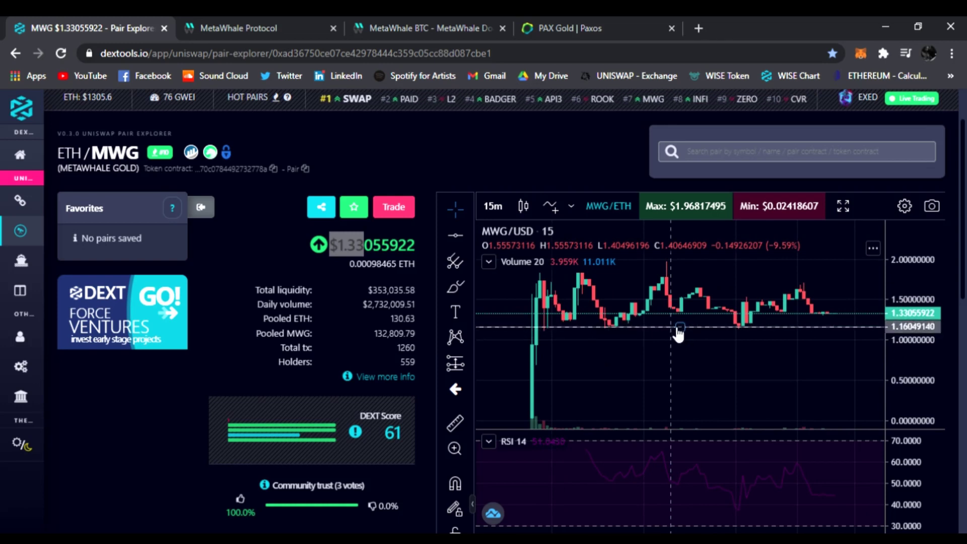
{"action": "scroll", "coordinate": [603, 359], "scroll_direction": "down", "scroll_amount": 2}
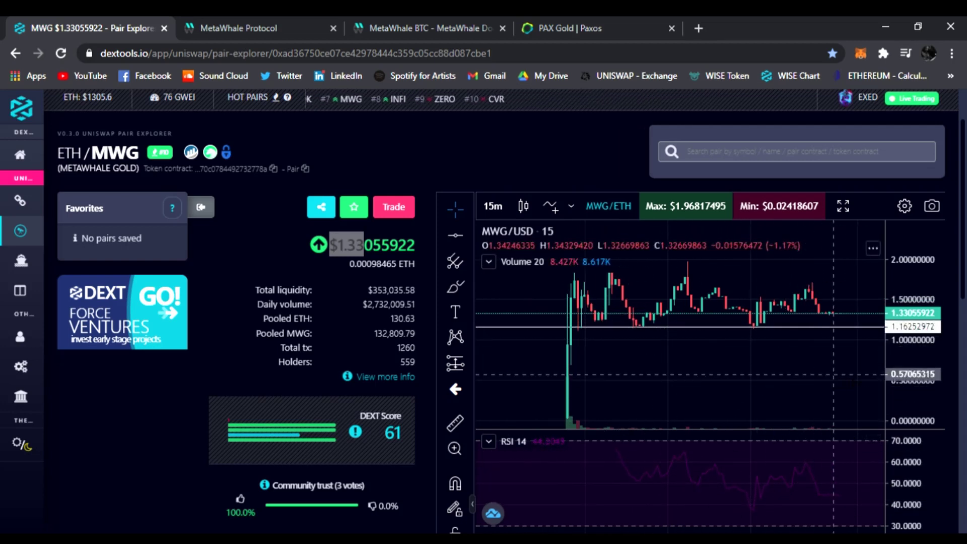
{"action": "left_click_drag", "start_coordinate": [846, 331], "coordinate": [782, 357]}
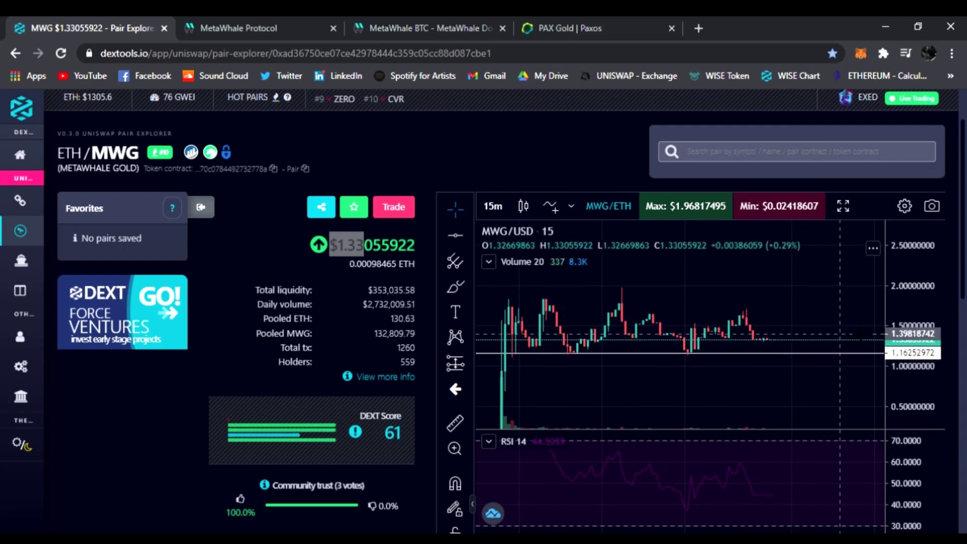
Brush a green curve rising past the current MWG price and rescale the chart to fit it
{"action": "left_click", "coordinate": [456, 289]}
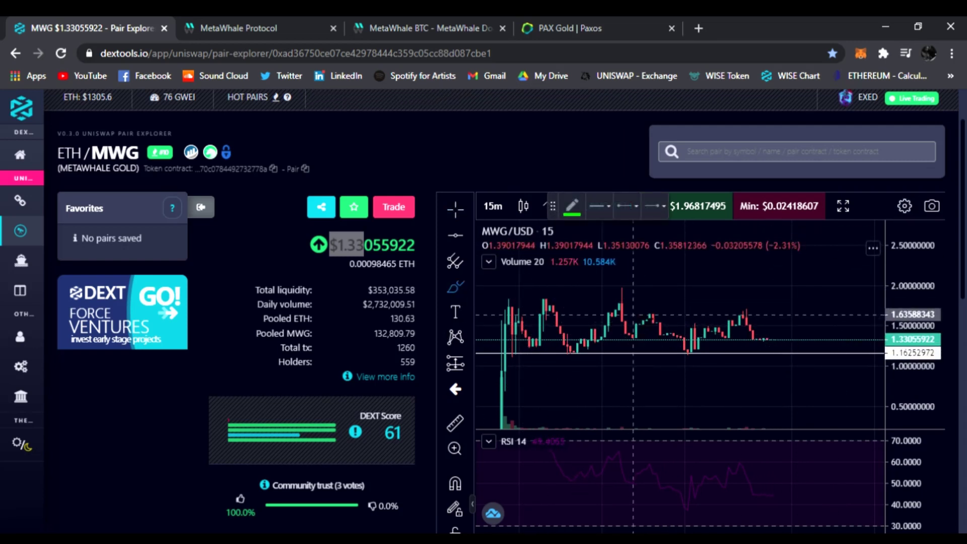
{"action": "mouse_move", "coordinate": [675, 322]}
{"action": "left_mouse_down"}
{"action": "mouse_move", "coordinate": [751, 306]}
{"action": "mouse_move", "coordinate": [807, 317]}
{"action": "mouse_move", "coordinate": [837, 266]}
{"action": "mouse_move", "coordinate": [851, 270]}
{"action": "left_mouse_up"}
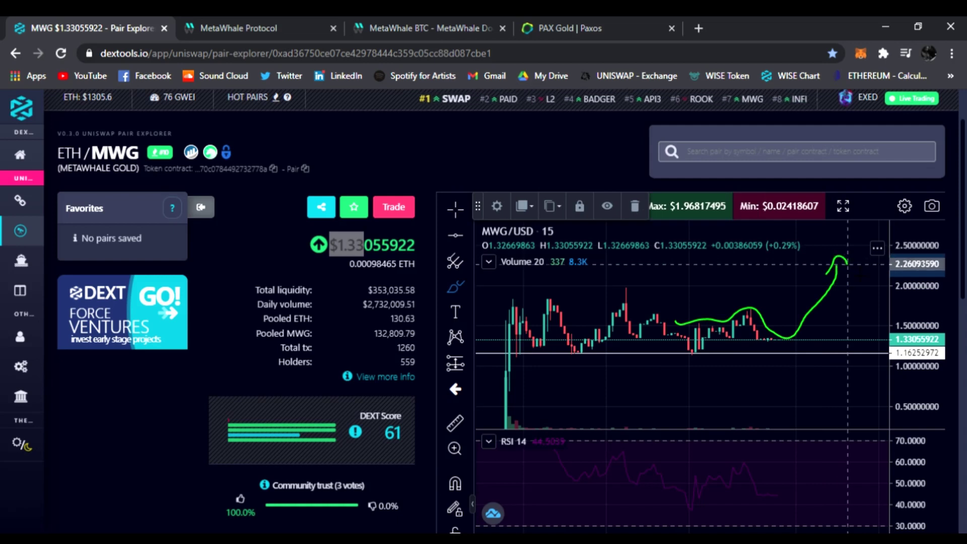
{"action": "left_click", "coordinate": [816, 356]}
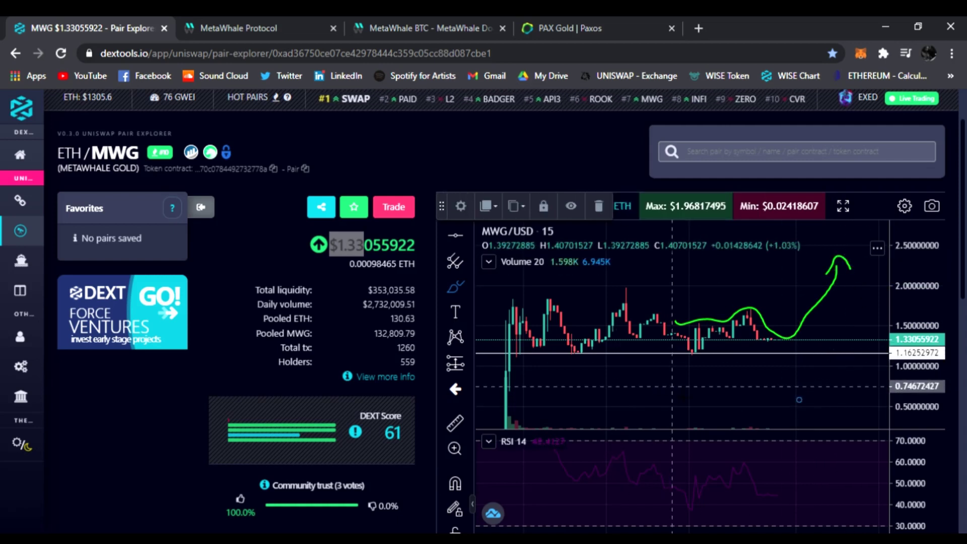
{"action": "left_click_drag", "start_coordinate": [929, 321], "coordinate": [931, 344]}
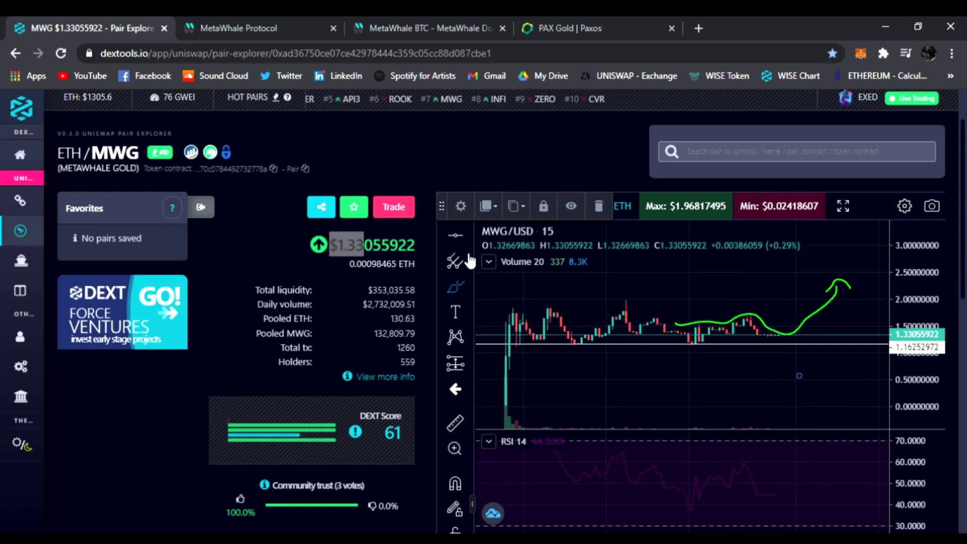
{"action": "left_click_drag", "start_coordinate": [451, 216], "coordinate": [553, 216]}
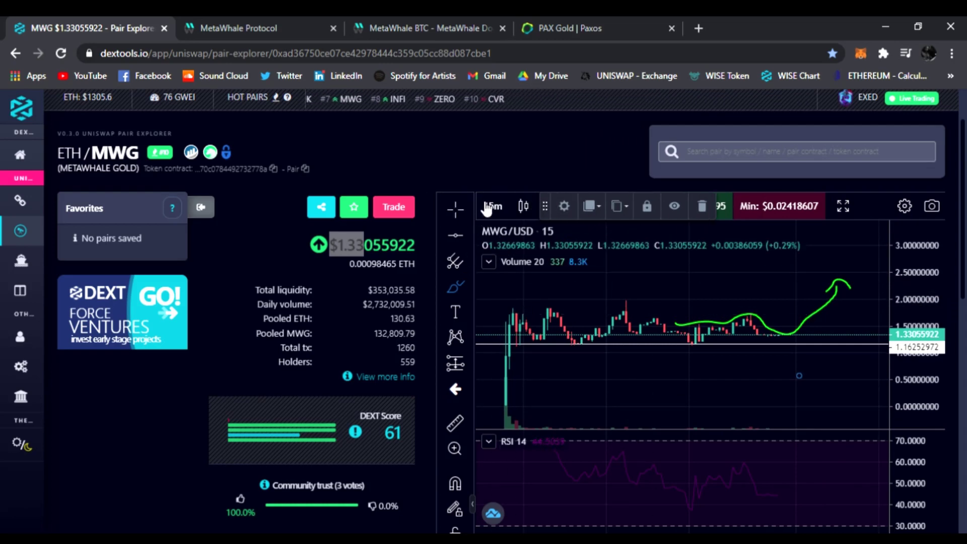
Glance at the PAX Gold FAQ and MetaWhale Gold asset page, then open the MetaWhale BTC docs
{"action": "left_click", "coordinate": [556, 26]}
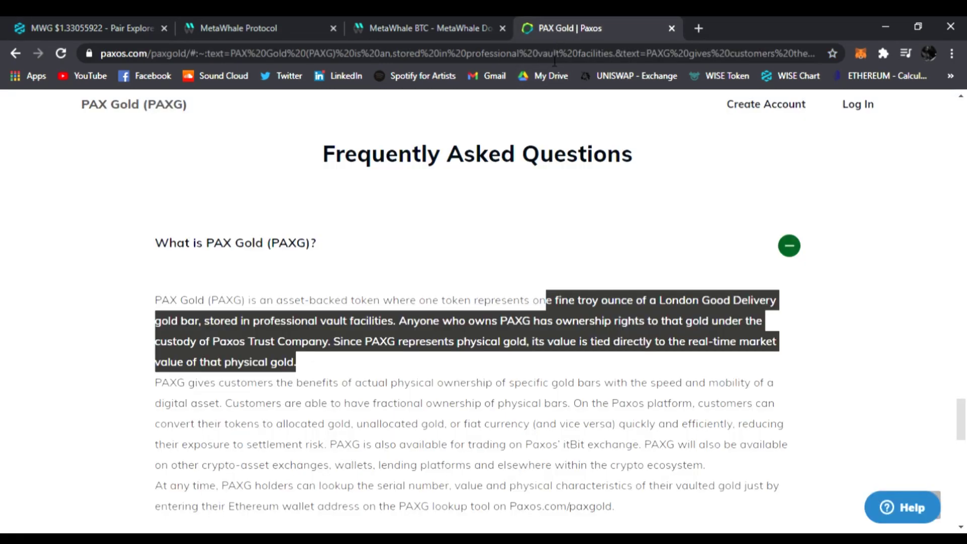
{"action": "left_click", "coordinate": [281, 22]}
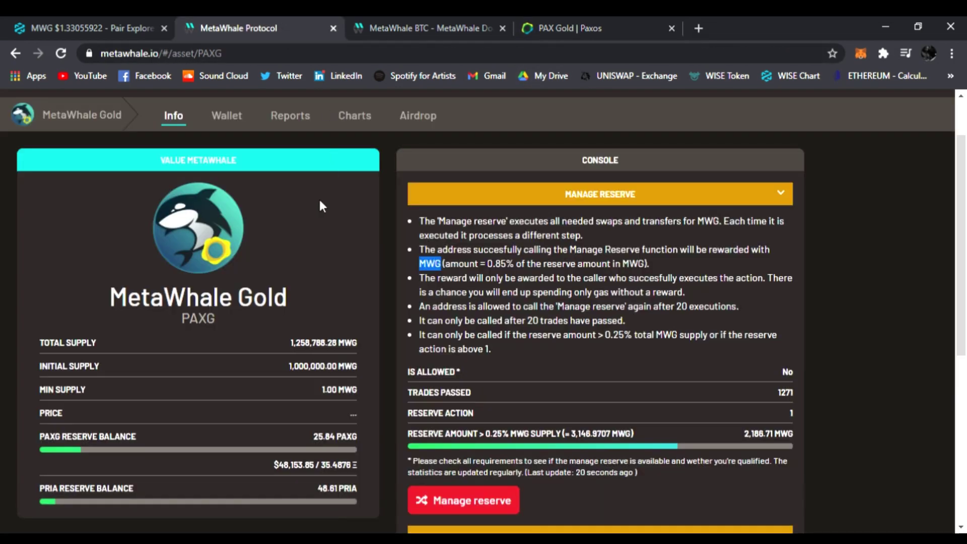
{"action": "scroll", "coordinate": [647, 313], "scroll_direction": "down", "scroll_amount": 1}
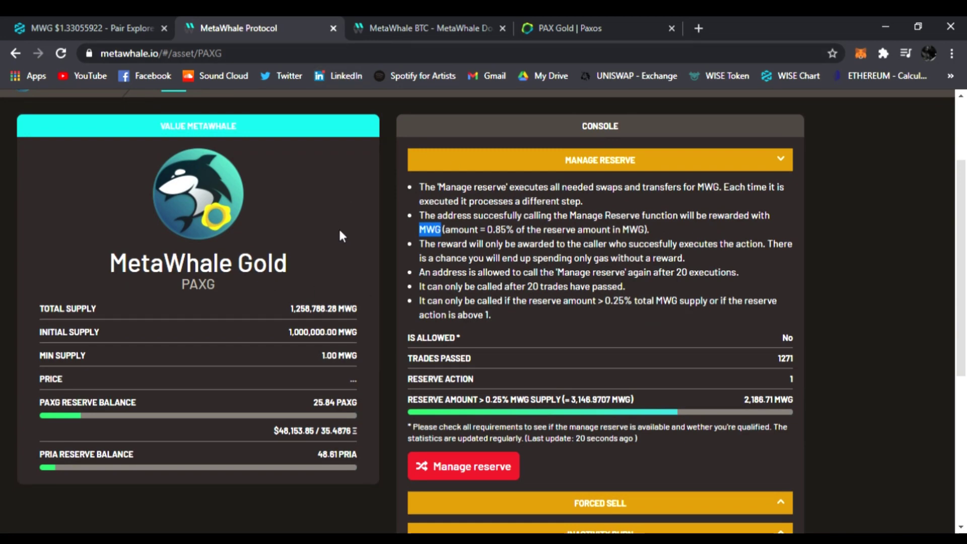
{"action": "left_click", "coordinate": [388, 31]}
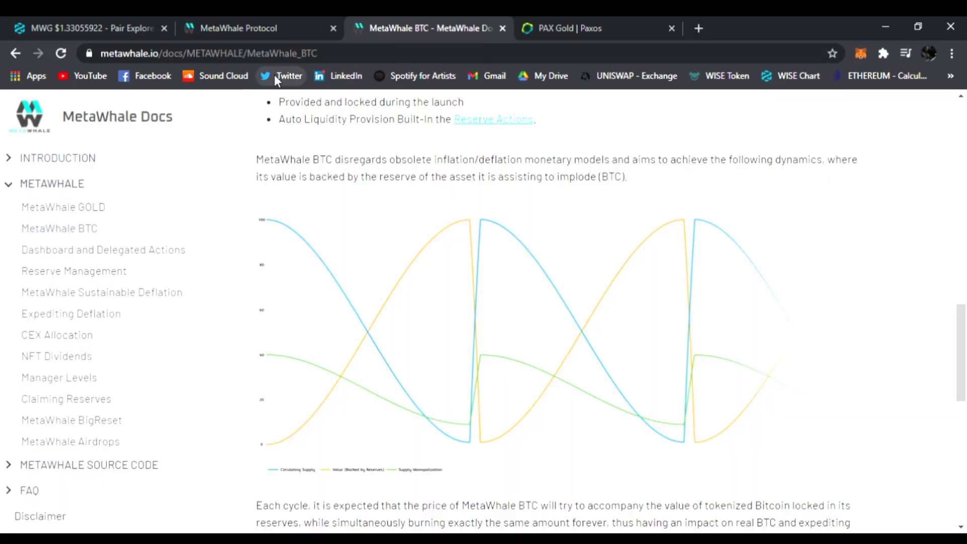
Switch to the MetaWhale Protocol tab showing the MetaWhale Gold reserve console
{"action": "left_click", "coordinate": [256, 29]}
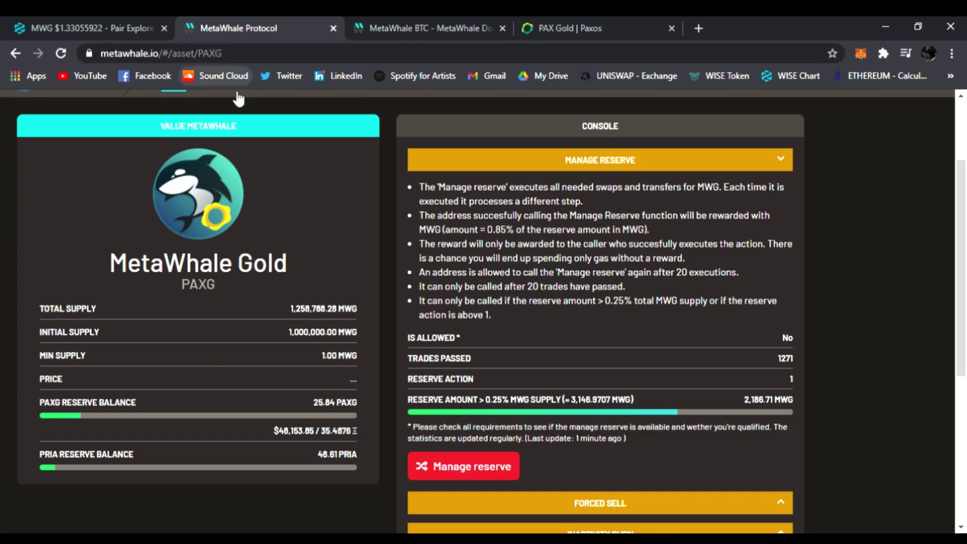
{"action": "scroll", "coordinate": [358, 317], "scroll_direction": "up", "scroll_amount": 1}
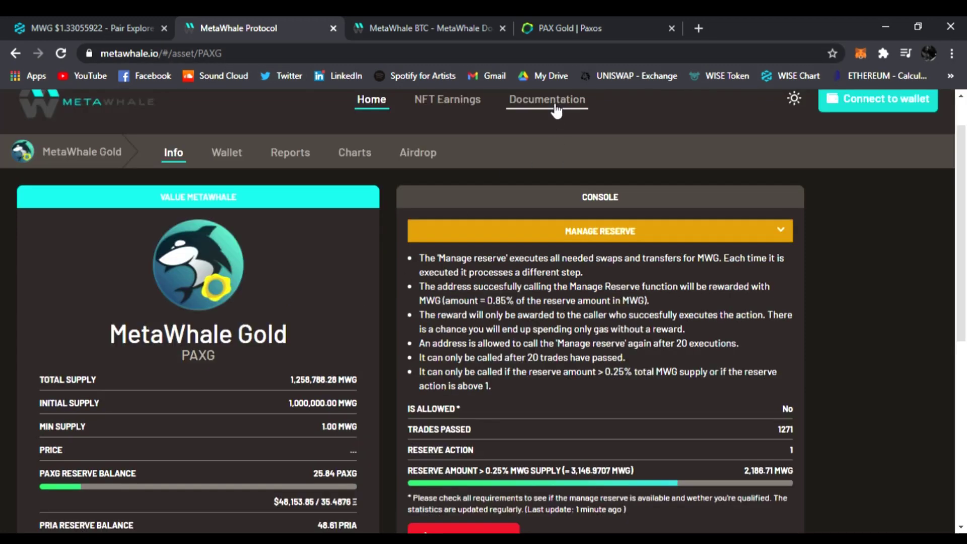
{"action": "left_click", "coordinate": [434, 34]}
{"action": "scroll", "coordinate": [313, 276], "scroll_direction": "down", "scroll_amount": 2}
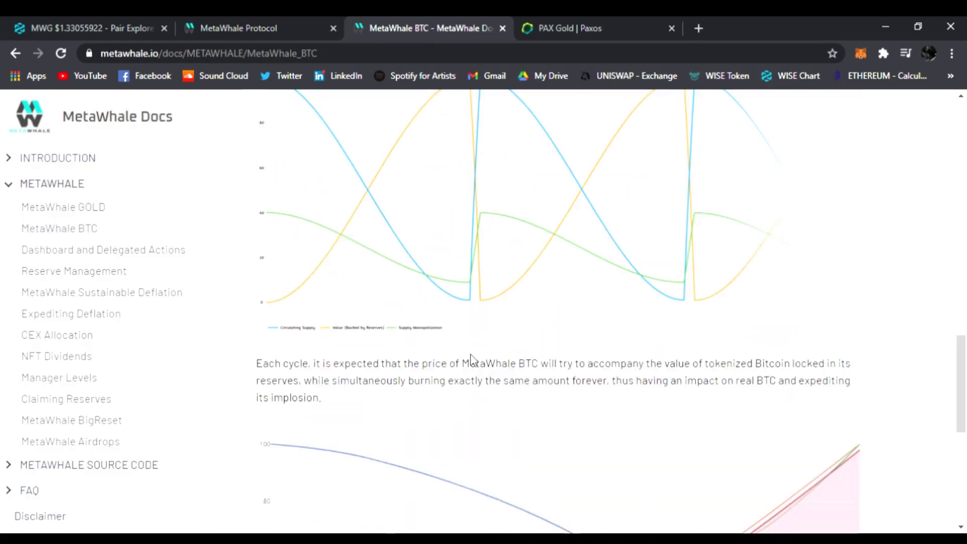
{"action": "scroll", "coordinate": [472, 356], "scroll_direction": "down", "scroll_amount": 4}
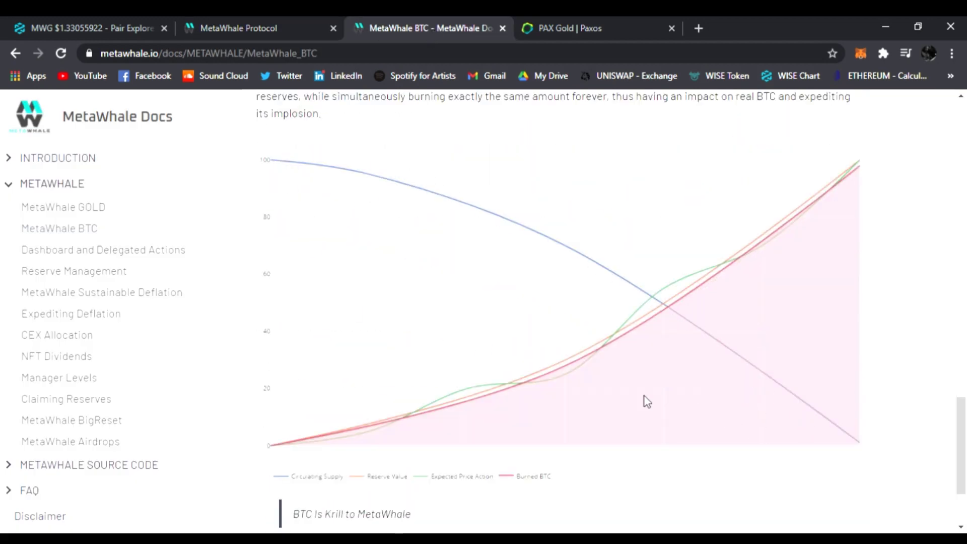
{"action": "scroll", "coordinate": [562, 378], "scroll_direction": "down", "scroll_amount": 2}
{"action": "scroll", "coordinate": [539, 361], "scroll_direction": "up", "scroll_amount": 4}
{"action": "scroll", "coordinate": [481, 389], "scroll_direction": "up", "scroll_amount": 4}
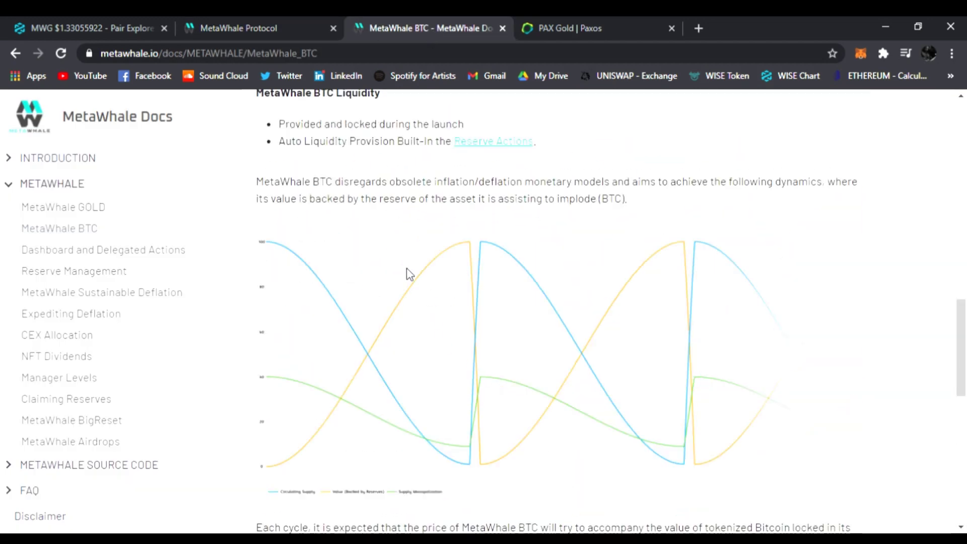
{"action": "left_click", "coordinate": [224, 32]}
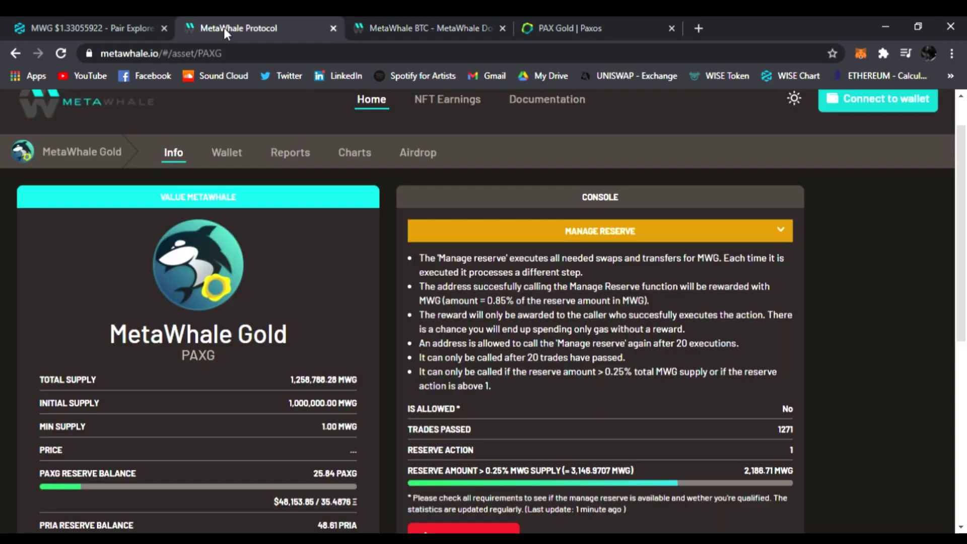
Return to the ETH/MWG pair explorer and highlight the 559 holders count
{"action": "left_click", "coordinate": [101, 27]}
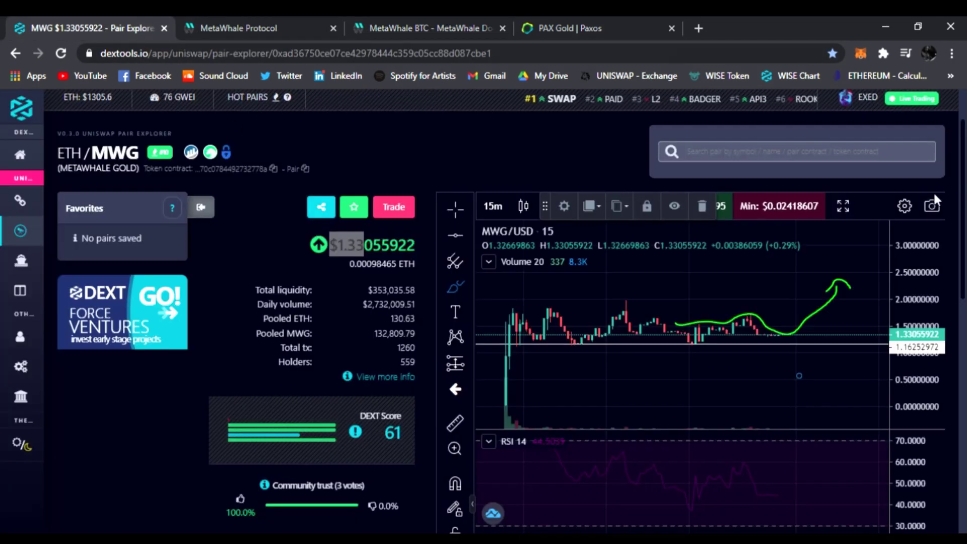
{"action": "scroll", "coordinate": [952, 208], "scroll_direction": "down", "scroll_amount": 1}
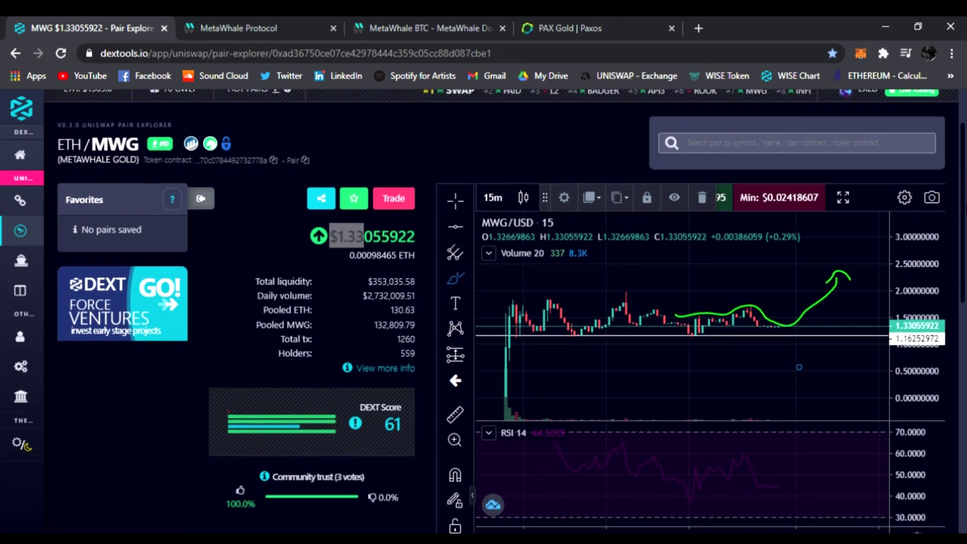
{"action": "scroll", "coordinate": [505, 311], "scroll_direction": "up", "scroll_amount": 1}
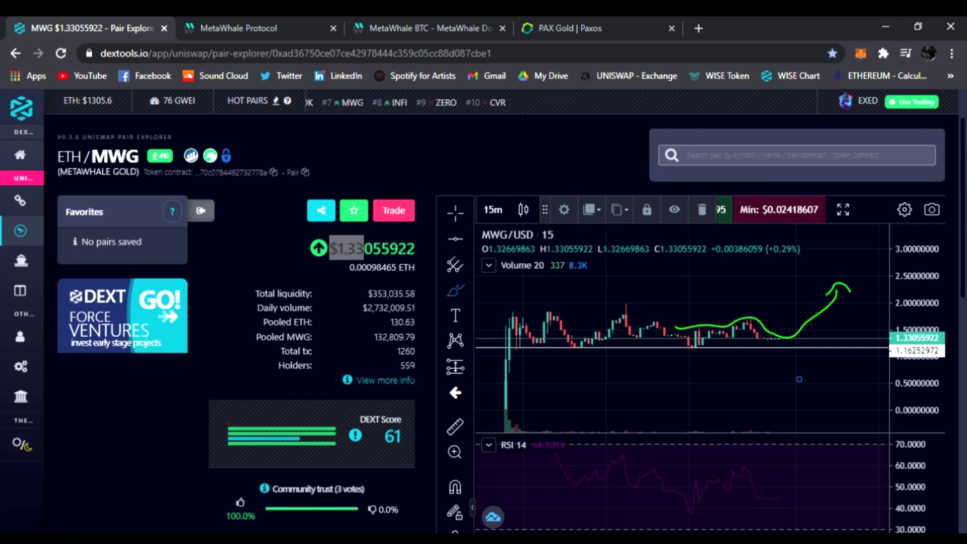
{"action": "left_click", "coordinate": [400, 361]}
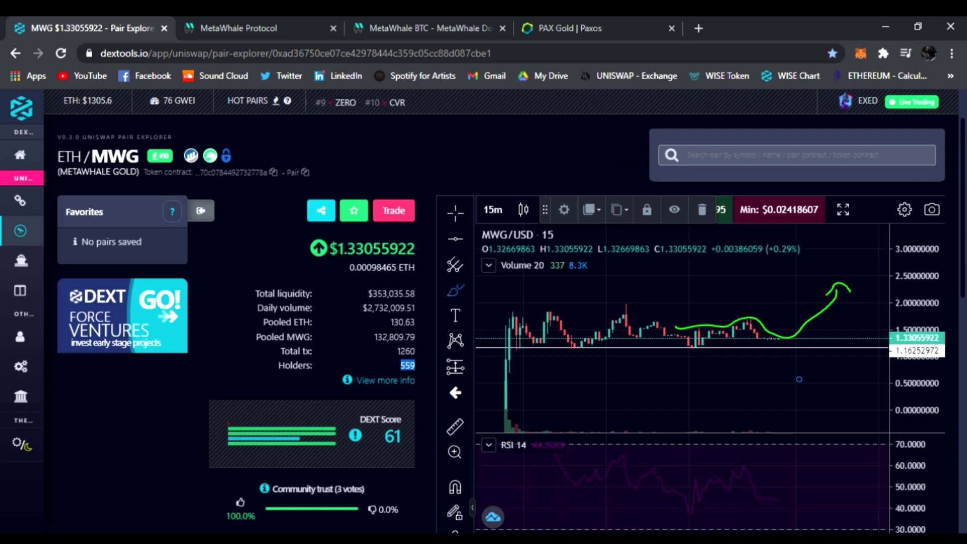